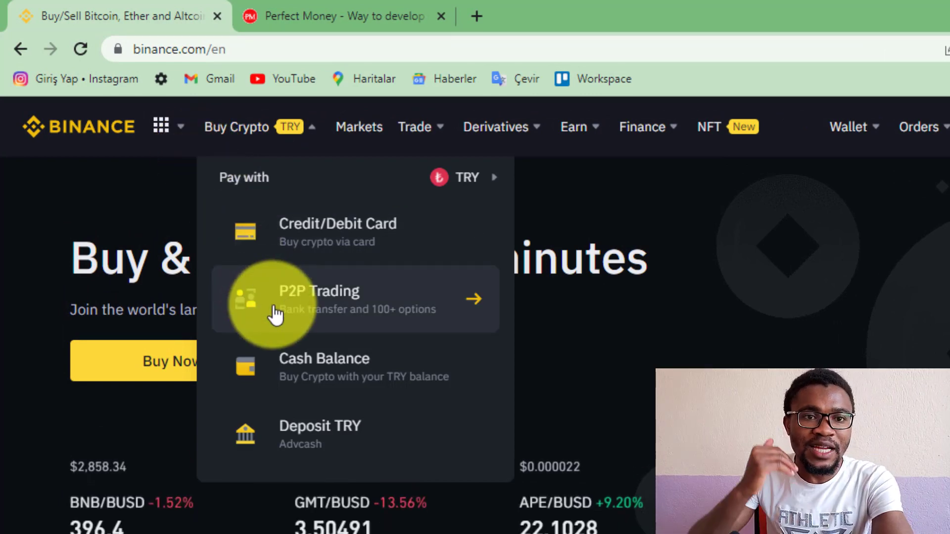
Open P2P Trading and list the offers for selling USDT for USD with Perfect Money as the payment method.
click(471, 303)
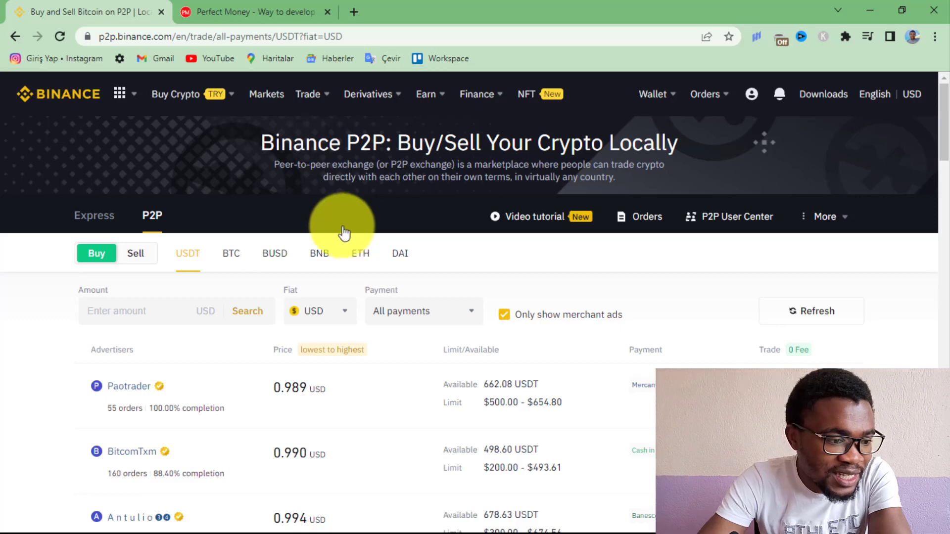
click(133, 254)
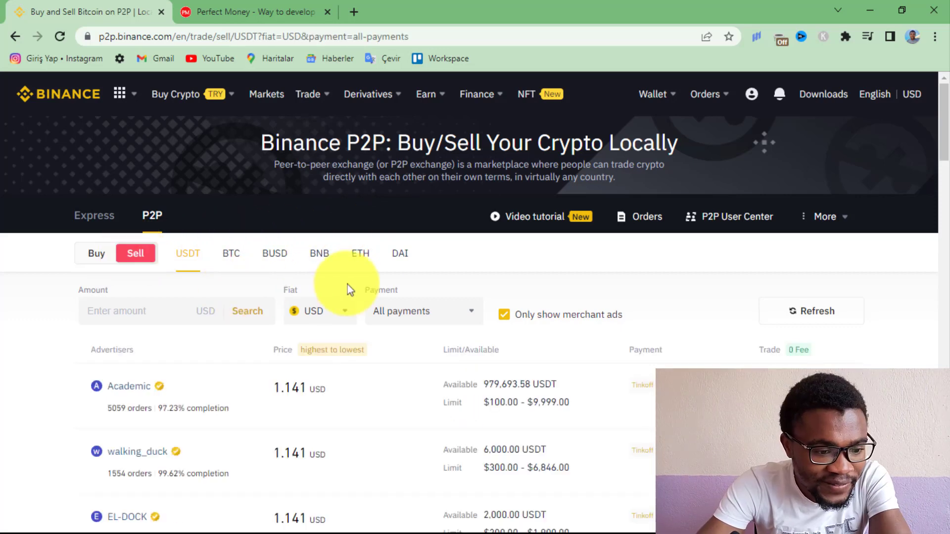
click(448, 313)
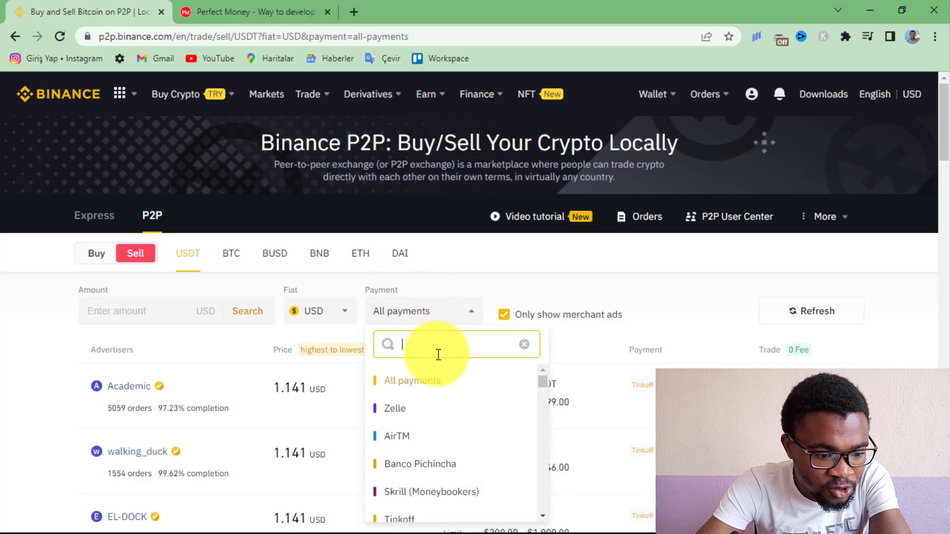
text(per)
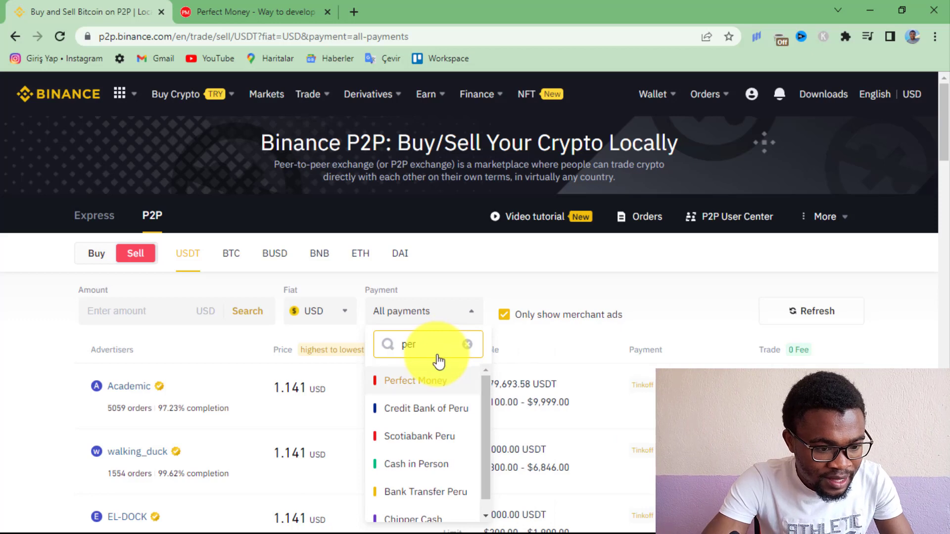
click(415, 389)
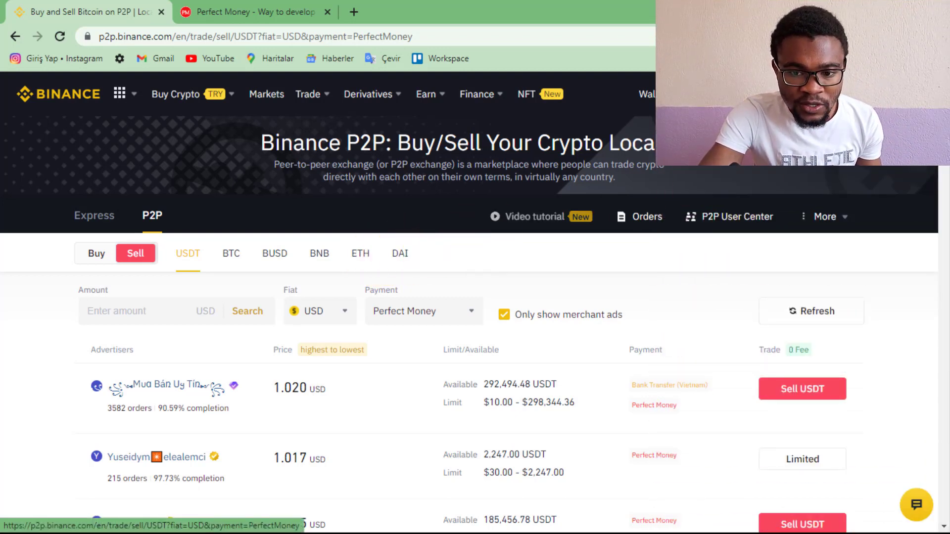
Open the first Perfect Money sell offer, priced at 1.020 USD, and enter the entire balance of 19.84 USDT as the amount to sell.
scroll(471, 306, down, 2)
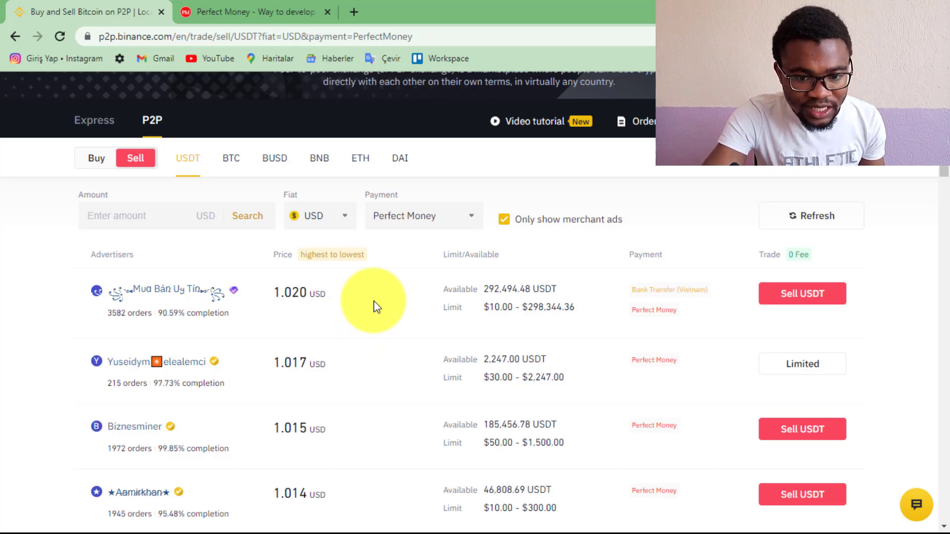
click(808, 300)
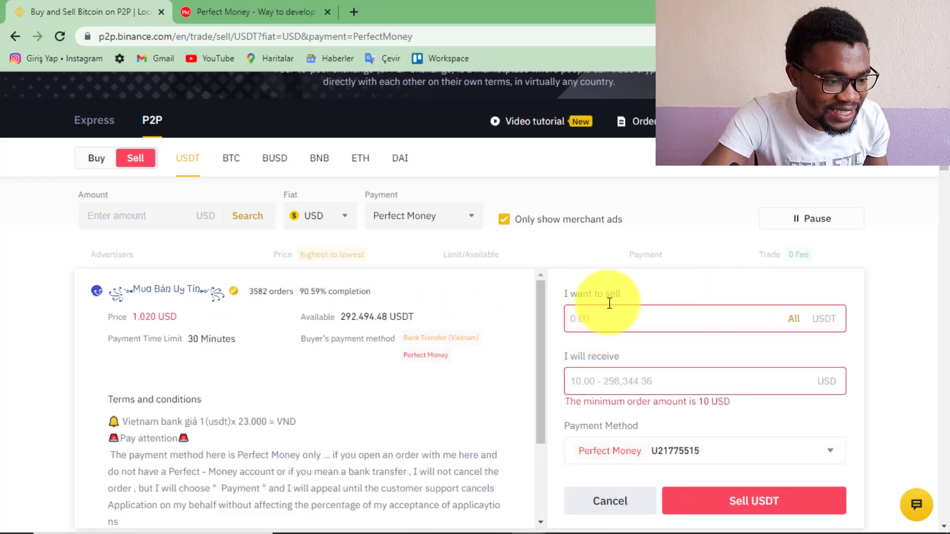
click(795, 322)
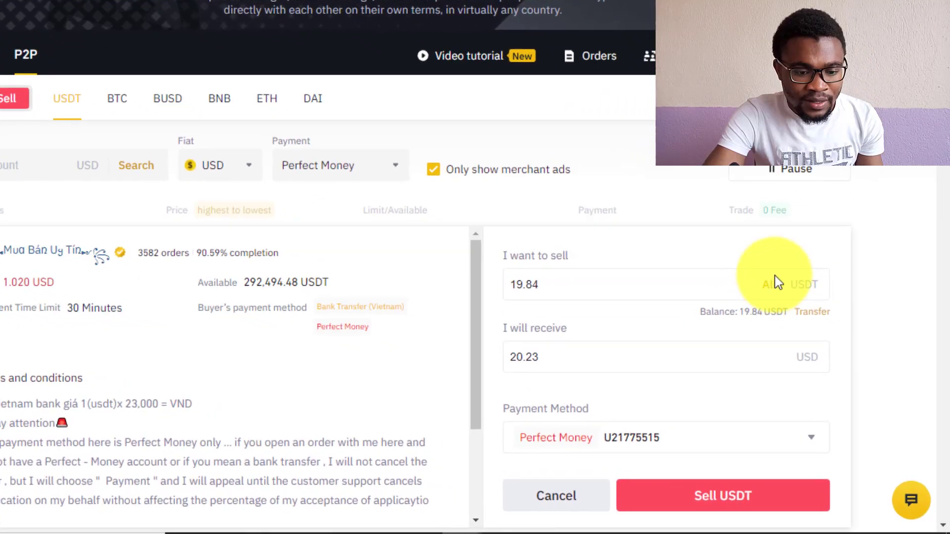
scroll(475, 267, down, 2)
click(636, 169)
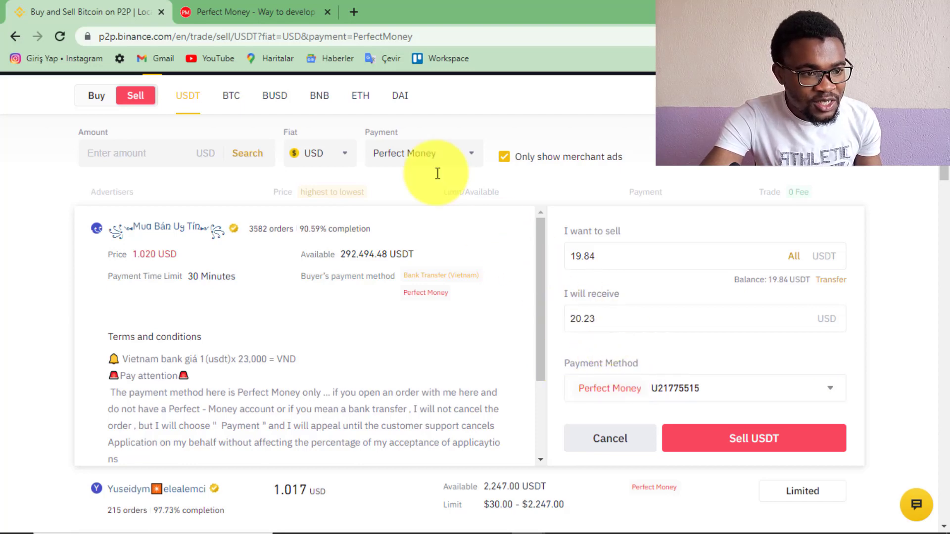
Check the receiving account number against the first USD account in Perfect Money and place the USDT sell order on Binance.
click(263, 12)
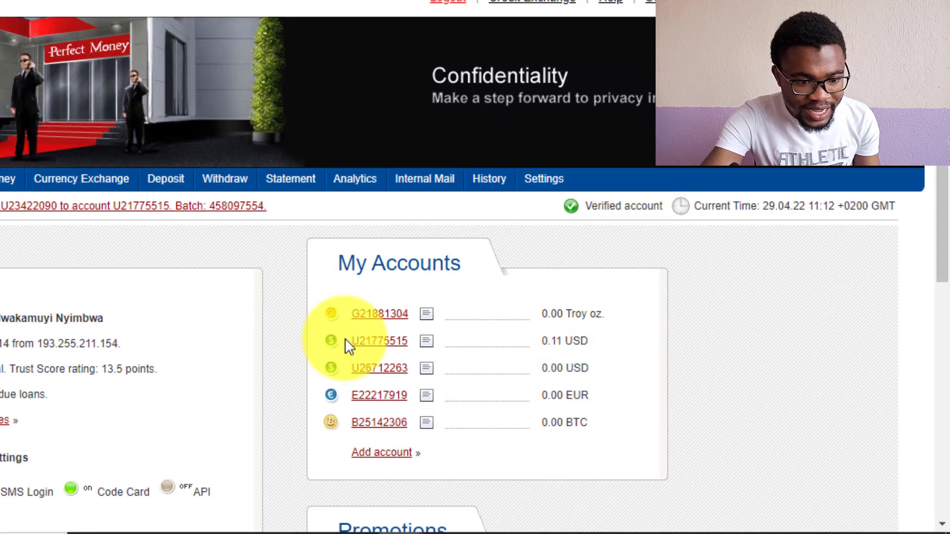
drag(345, 341, 410, 338)
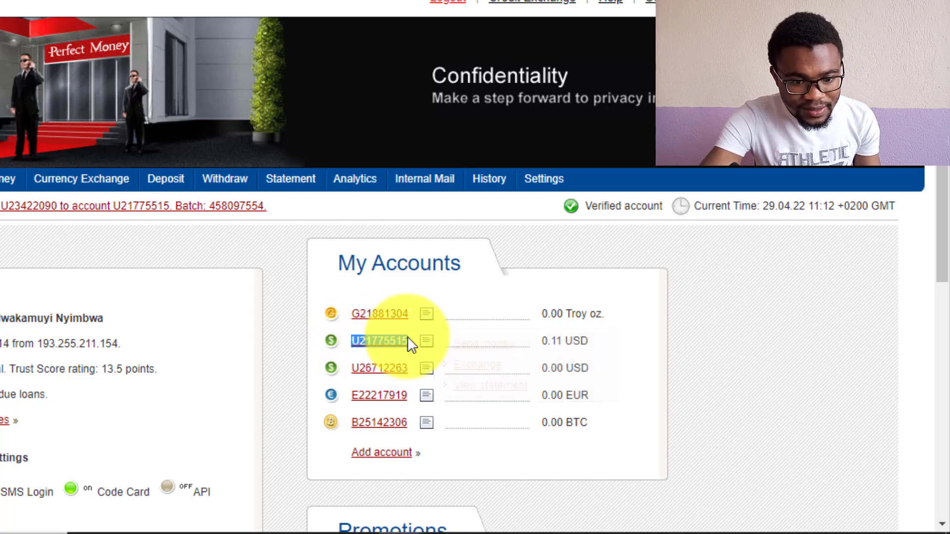
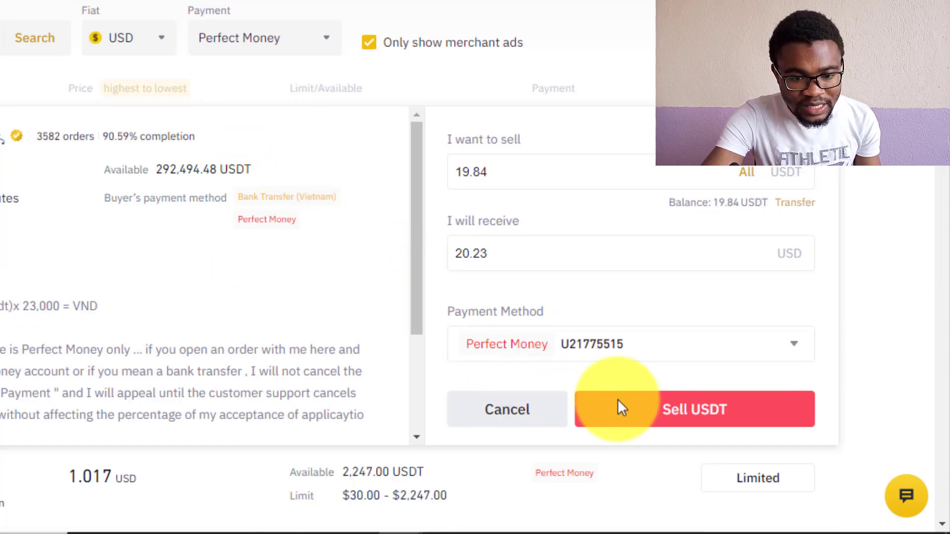
click(725, 421)
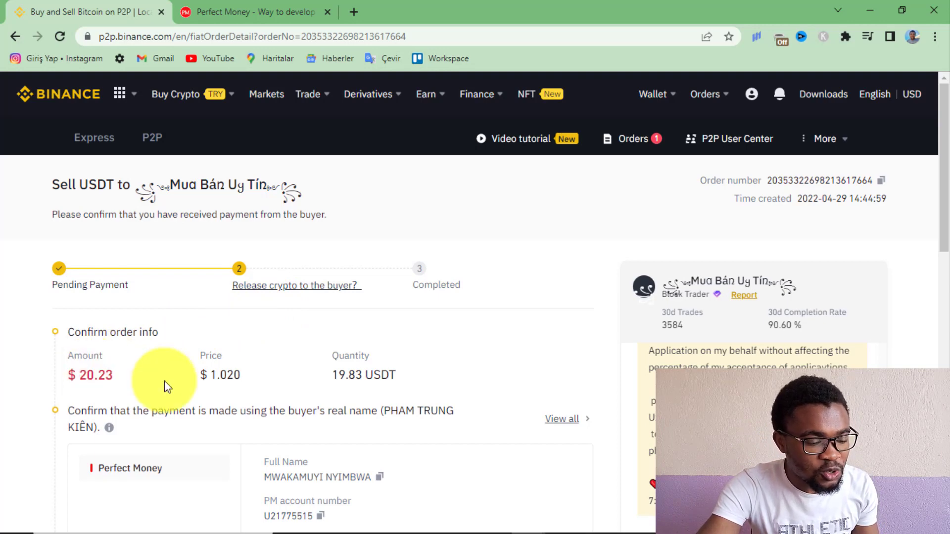
Switch to Perfect Money and refresh the account page to check whether the buyer's payment has arrived.
click(233, 5)
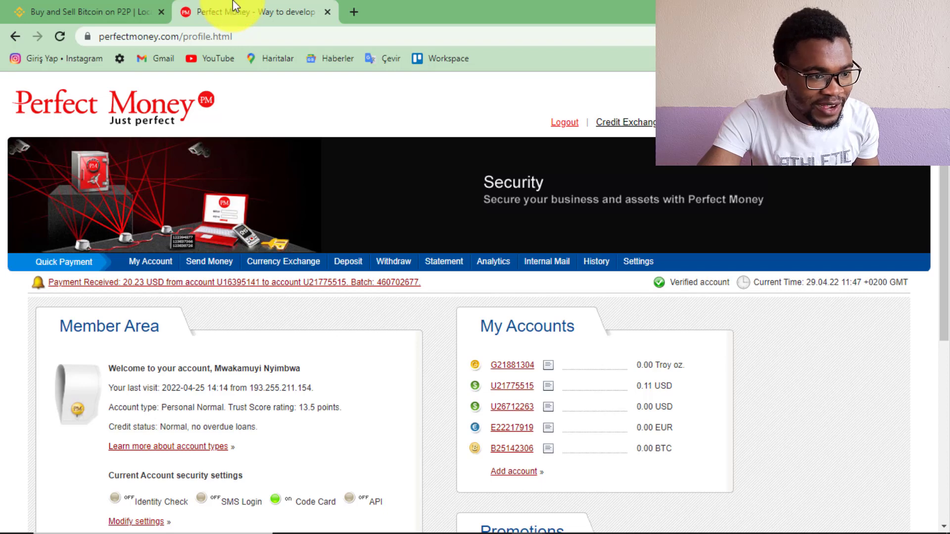
click(63, 27)
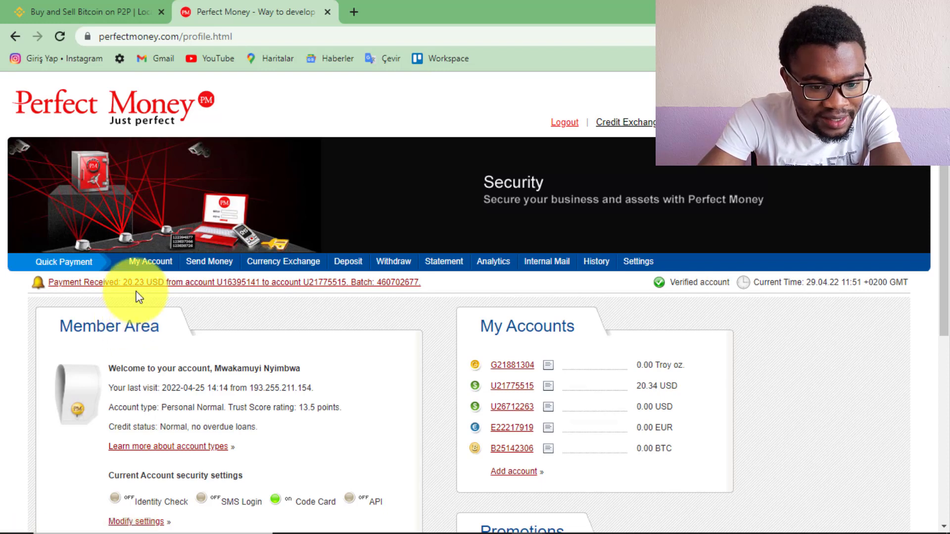
mouse_move(548, 386)
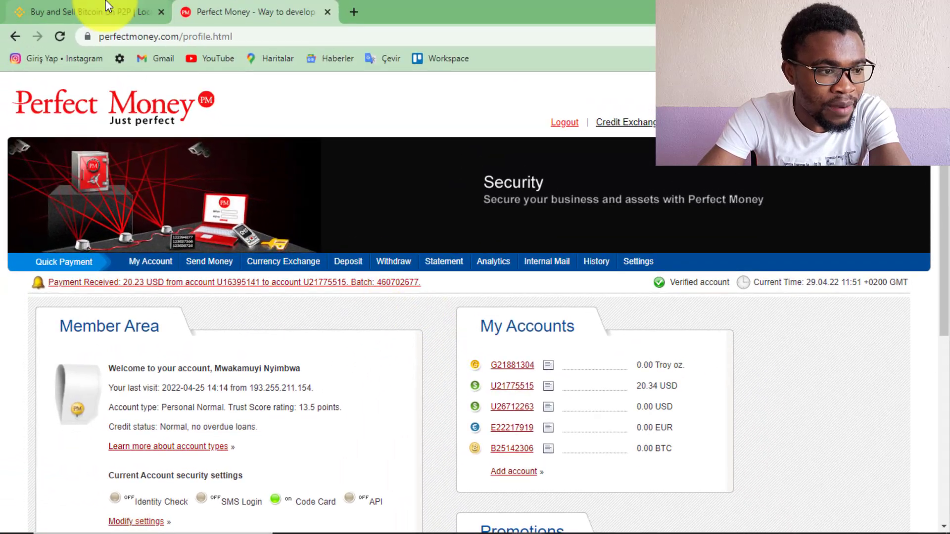
Return to the Binance sell order, mark the payment as received and agree to release the crypto for the correct amount.
click(107, 6)
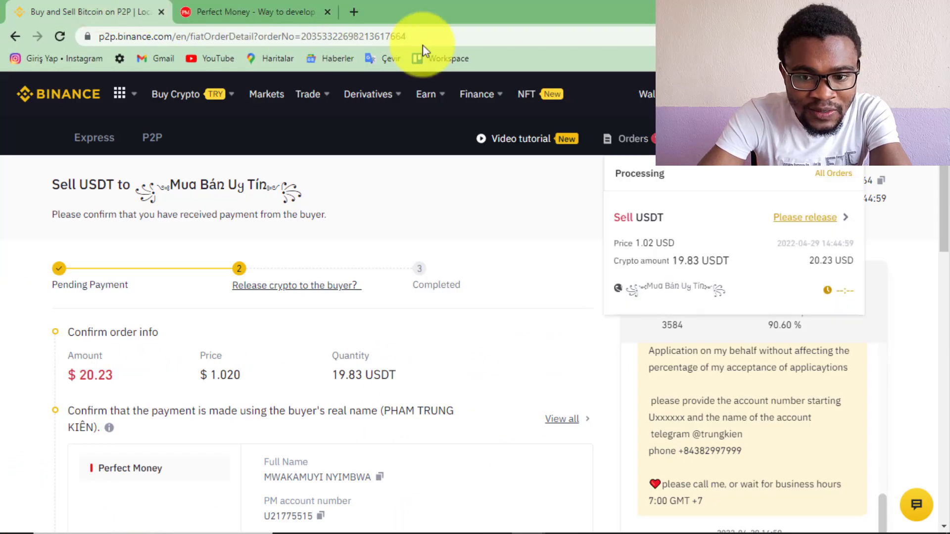
scroll(540, 294, down, 5)
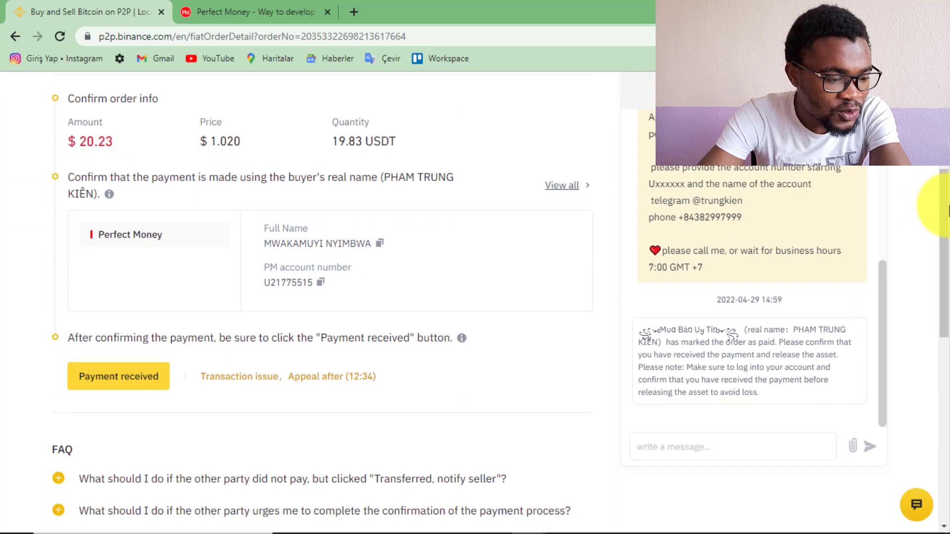
click(128, 389)
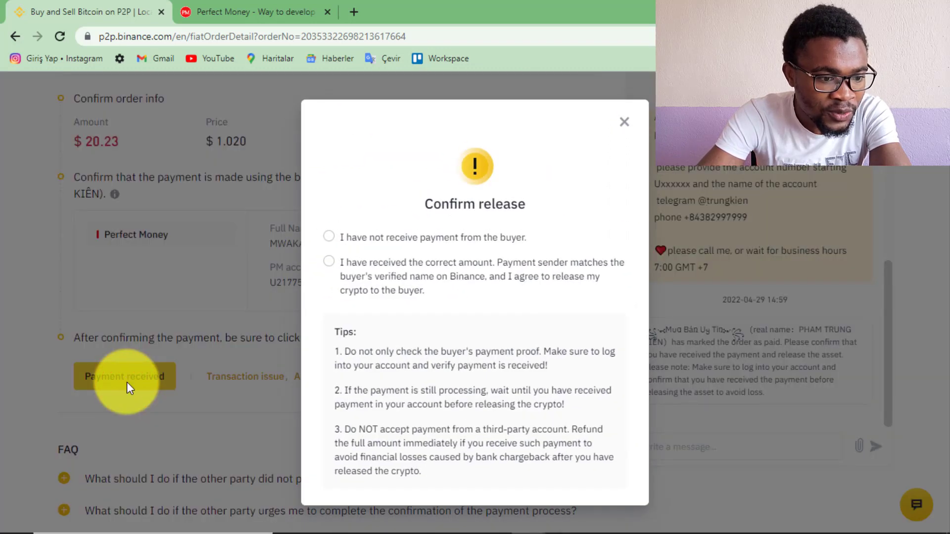
click(331, 262)
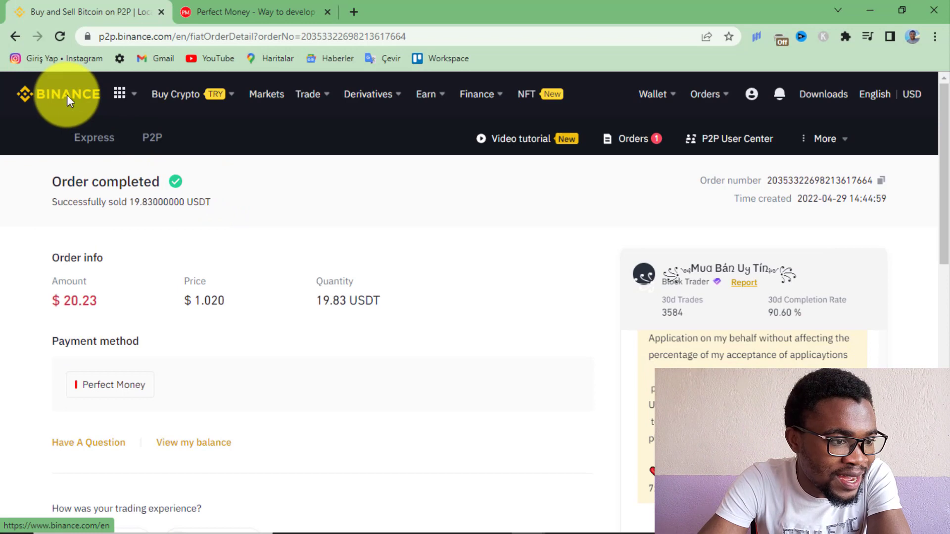
Open P2P Trading again and filter the offers for buying USDT by the Perfect Money payment method.
mouse_move(149, 96)
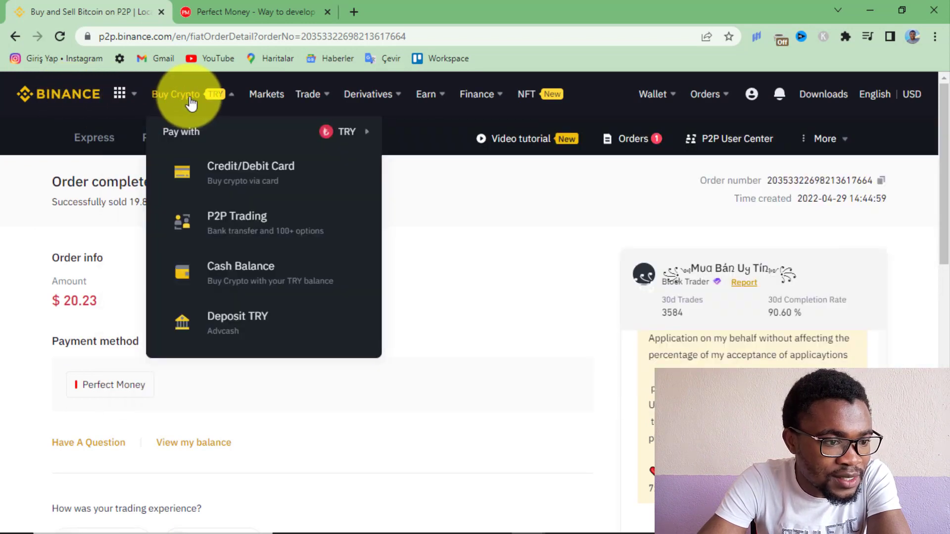
click(252, 225)
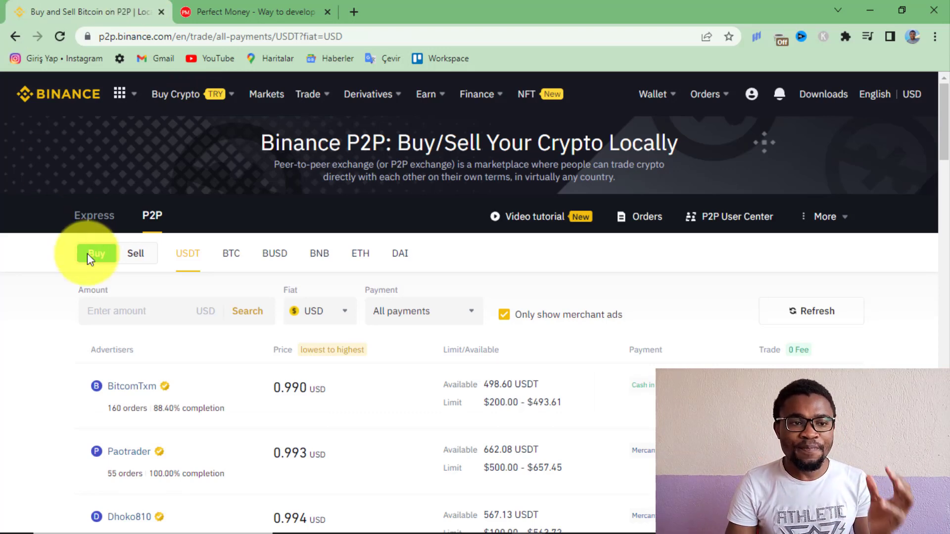
click(458, 313)
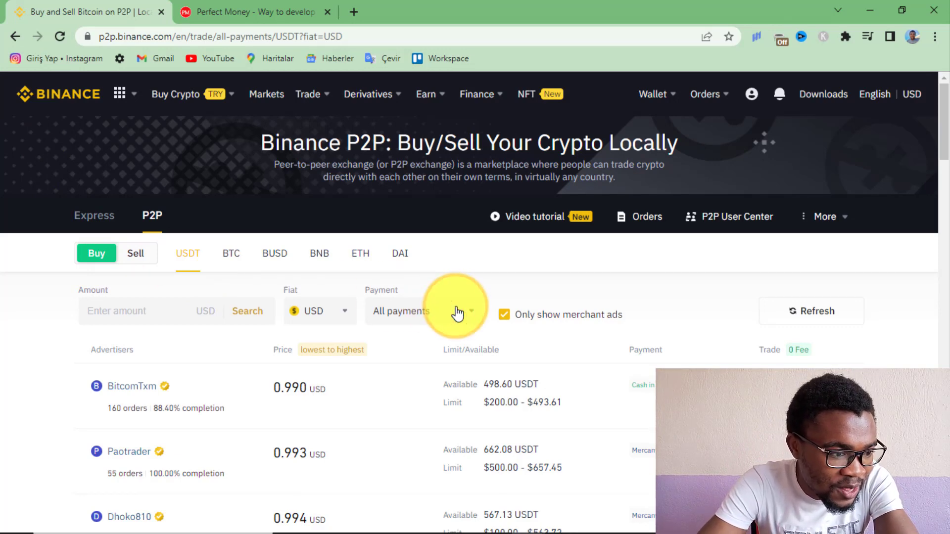
click(458, 313)
text(per)
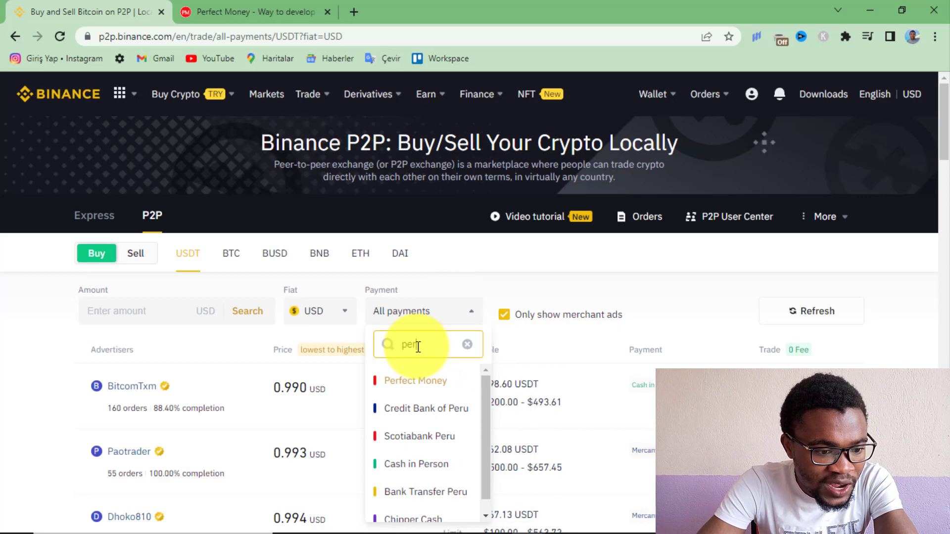
click(391, 382)
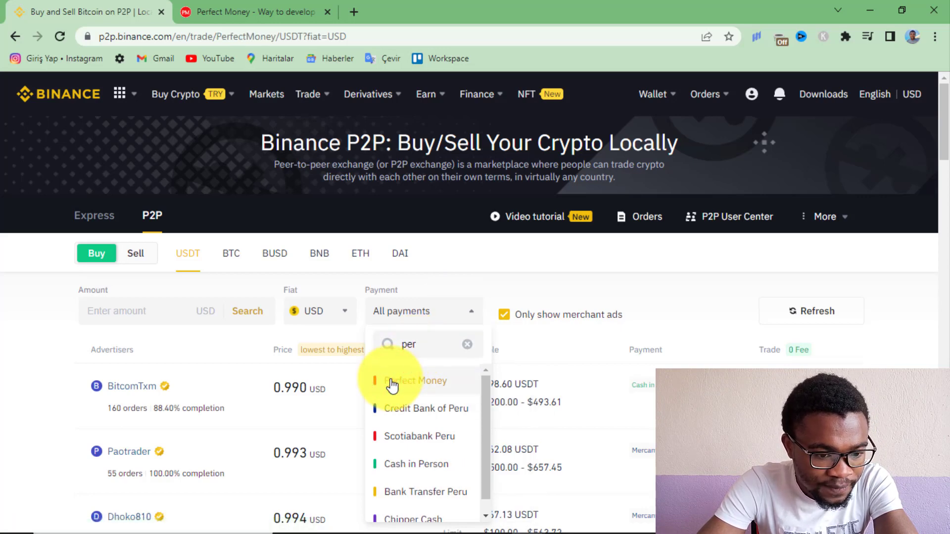
Check the minimum limit of the 1.038 USD offer, open it and place a buy order for USDT paying 20 USD.
scroll(475, 302, down, 4)
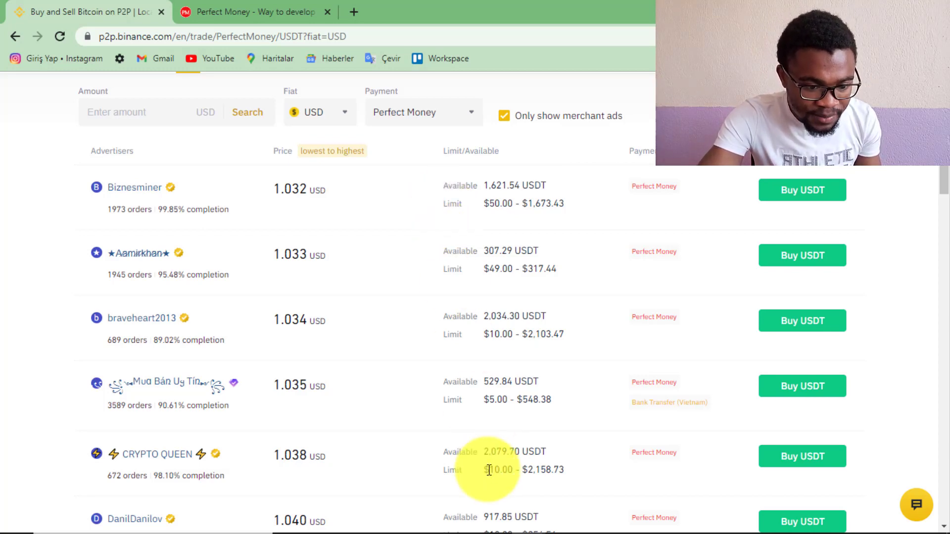
drag(489, 470, 501, 469)
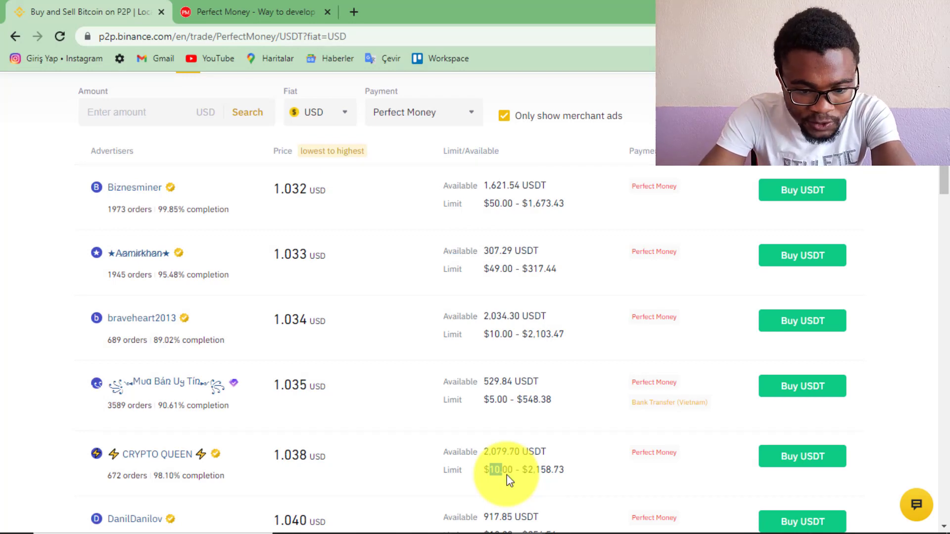
click(815, 464)
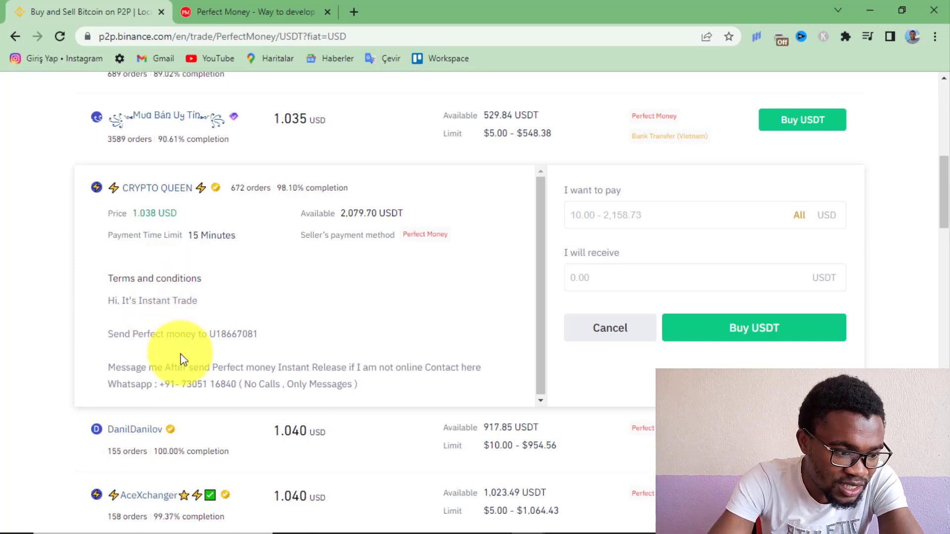
click(569, 215)
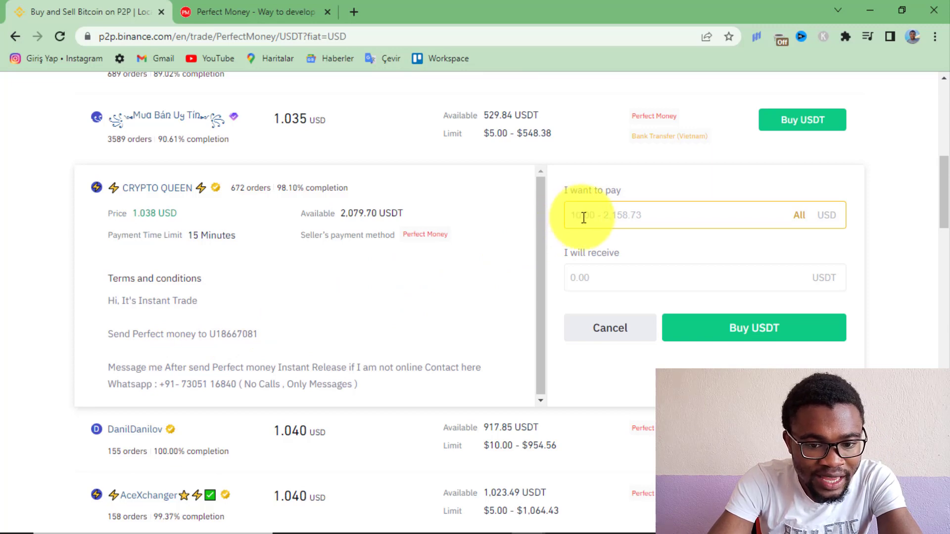
click(592, 220)
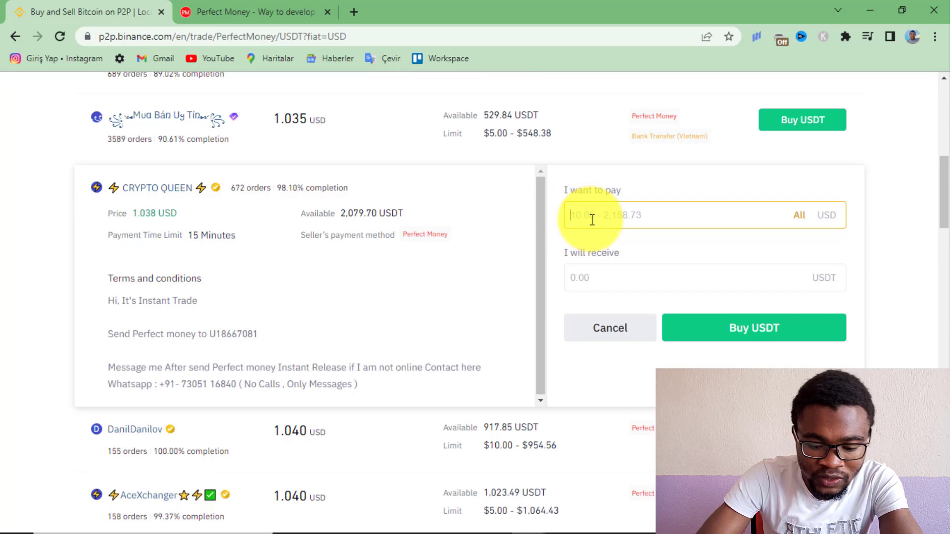
text(20)
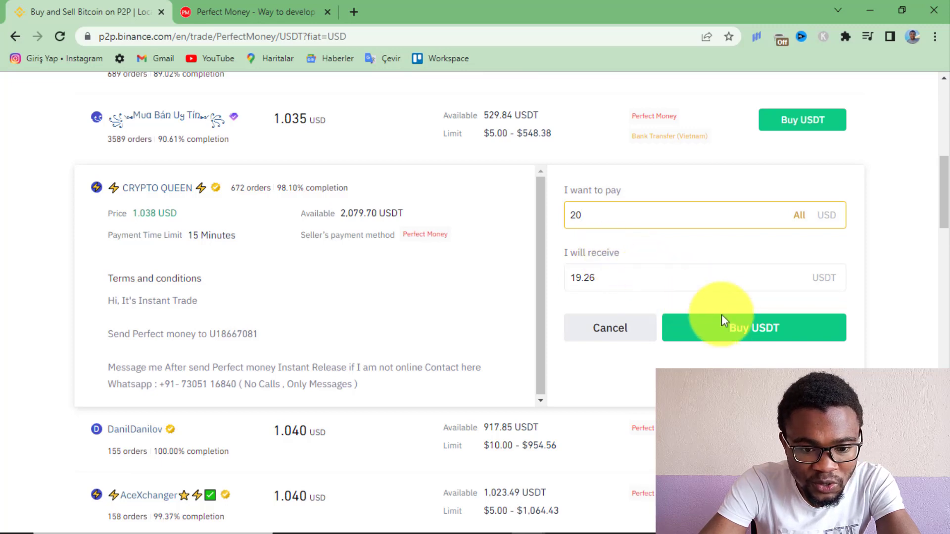
click(749, 334)
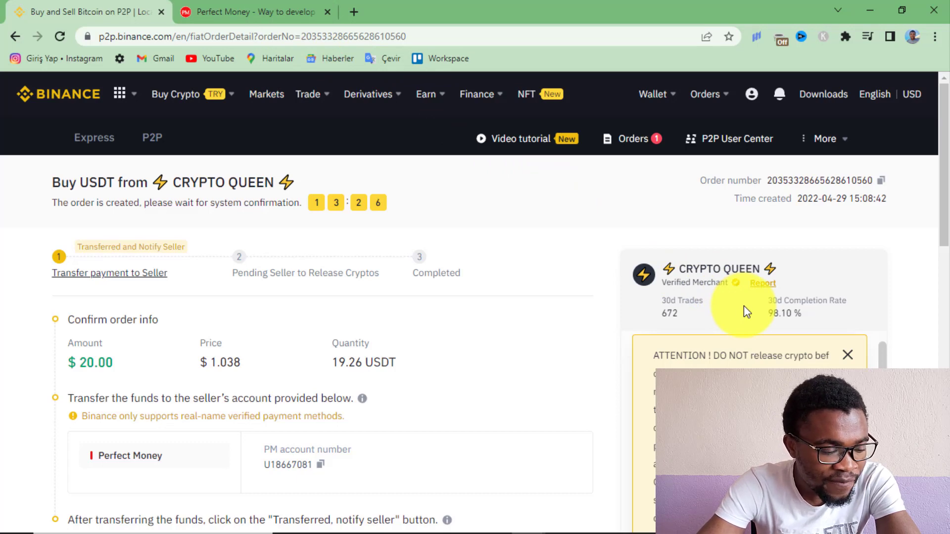
Copy the seller's PM account number from the buy order and switch to the Perfect Money account page.
click(321, 464)
click(322, 466)
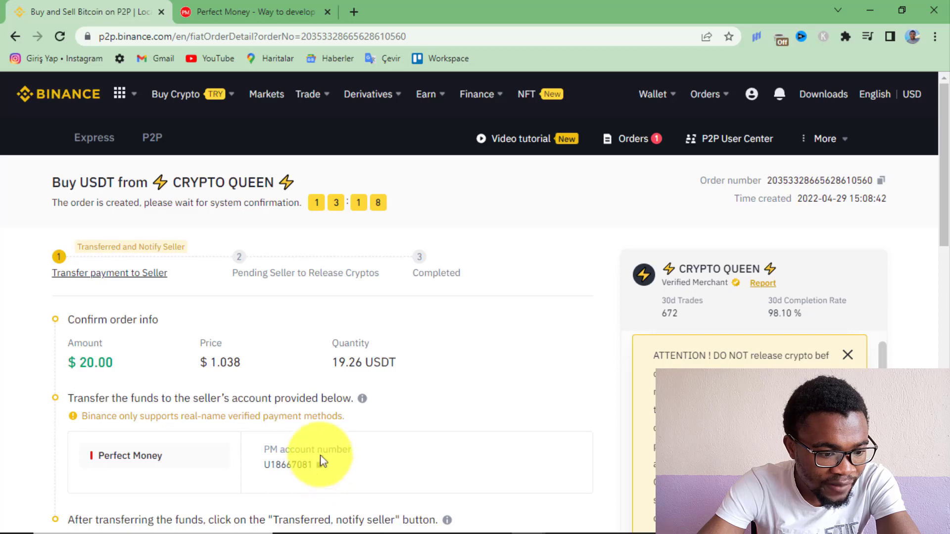
click(256, 7)
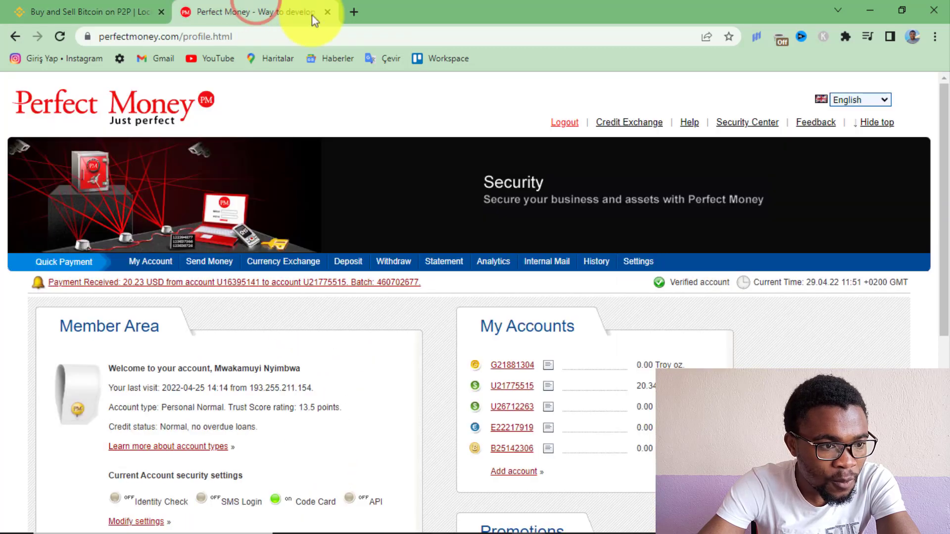
drag(945, 176, 945, 188)
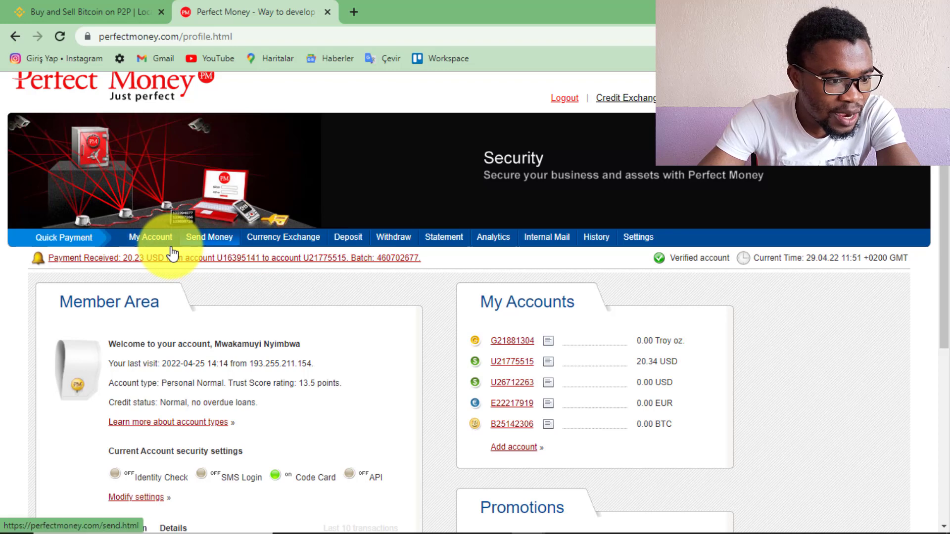
Open the Send Money form for a single payment from the funded USD account.
click(196, 242)
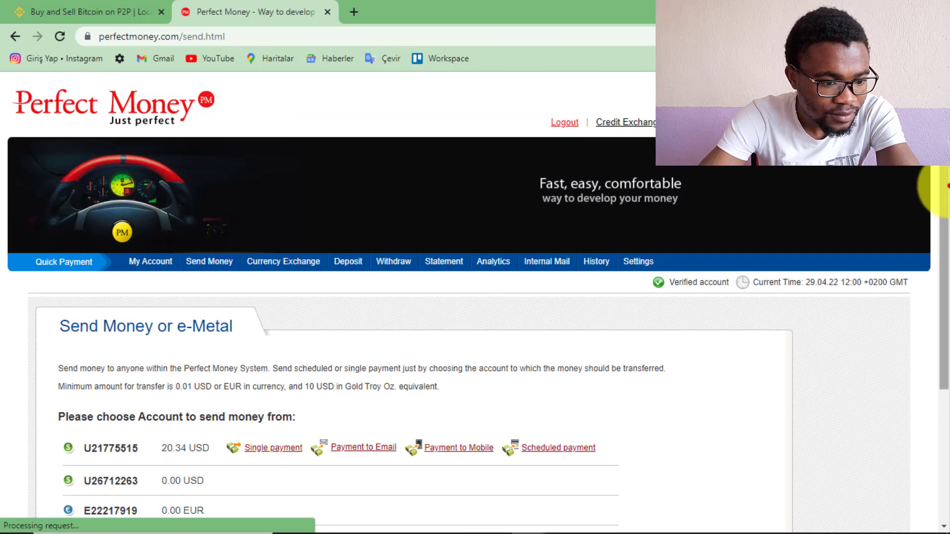
drag(944, 187, 943, 212)
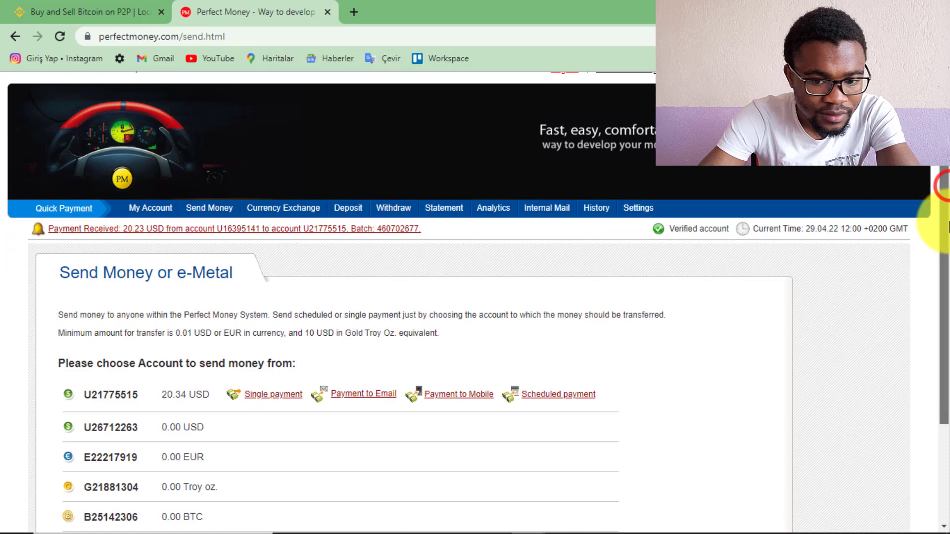
click(268, 396)
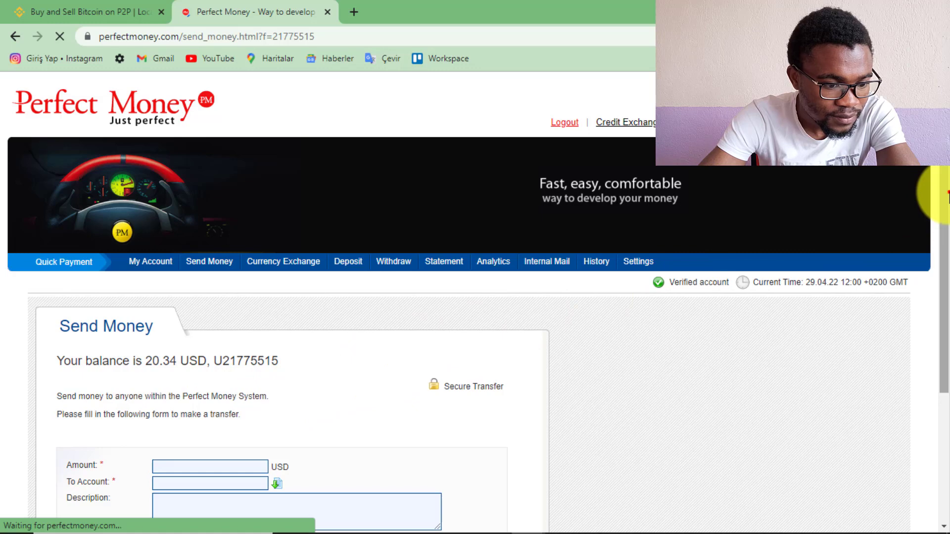
drag(943, 191, 943, 213)
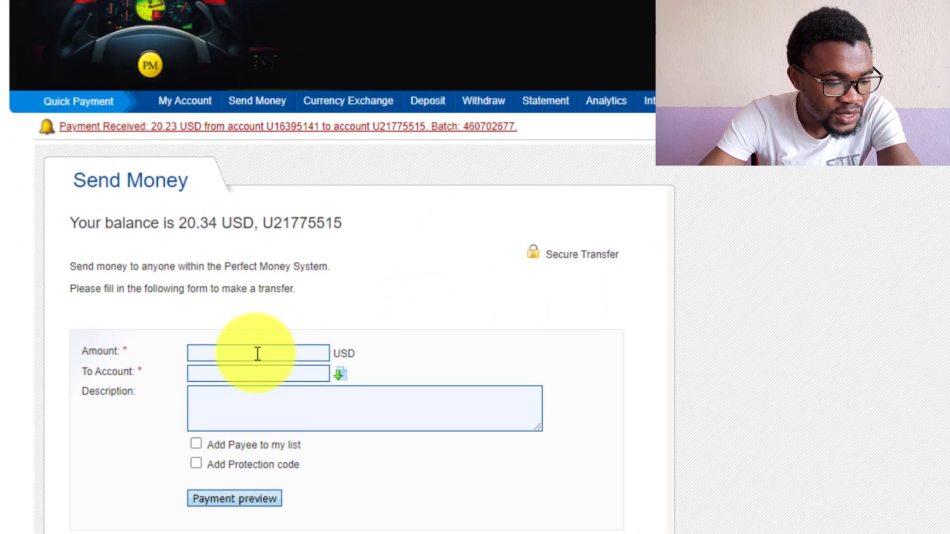
Fill in a transfer of 20 USD to the seller's copied PM account number, preview the payment and send the money.
click(257, 354)
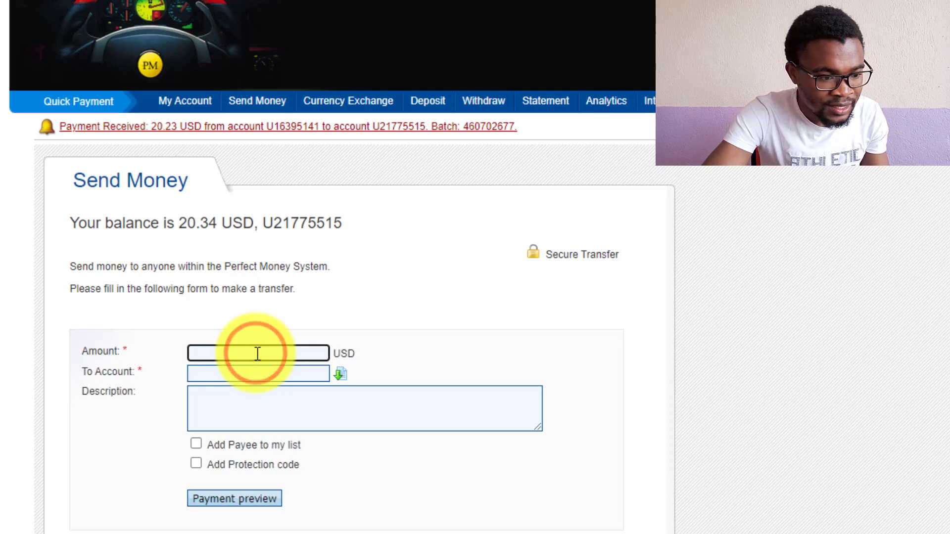
text(20)
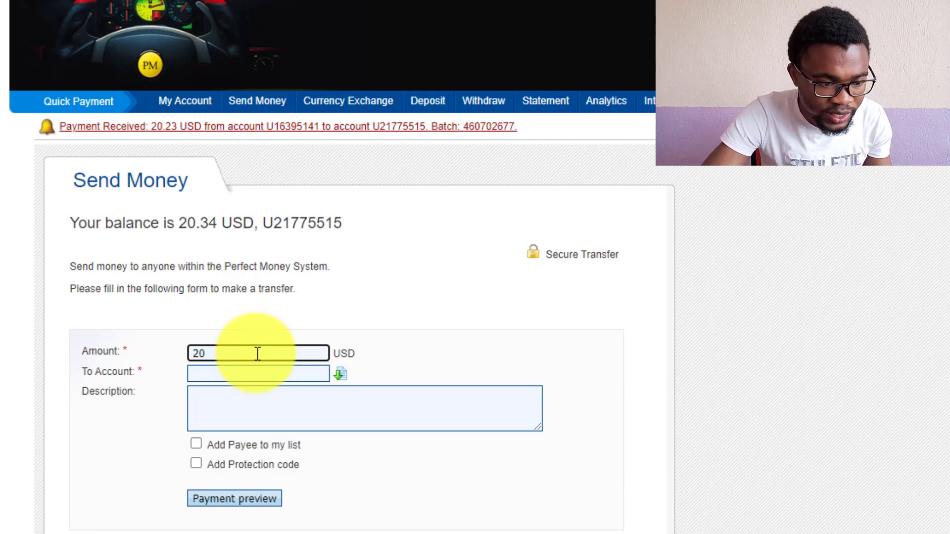
click(204, 376)
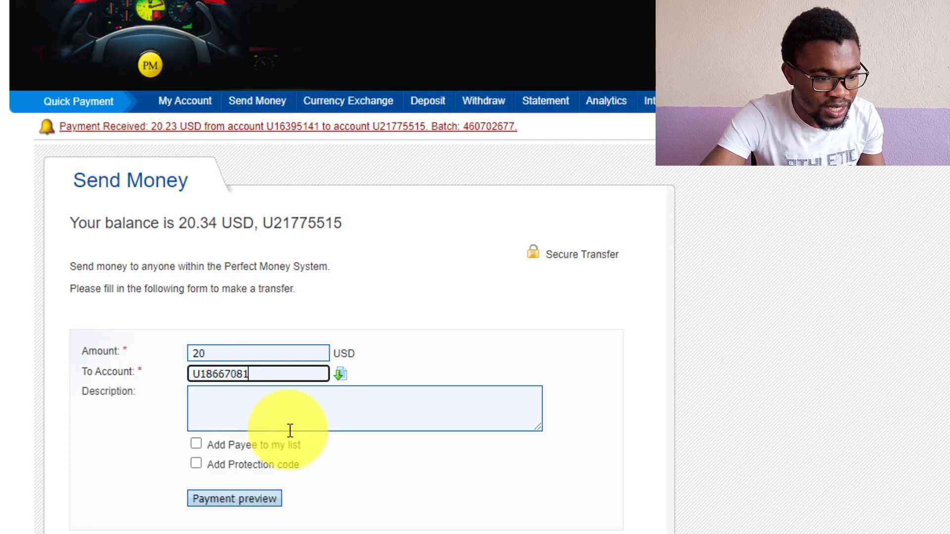
click(237, 500)
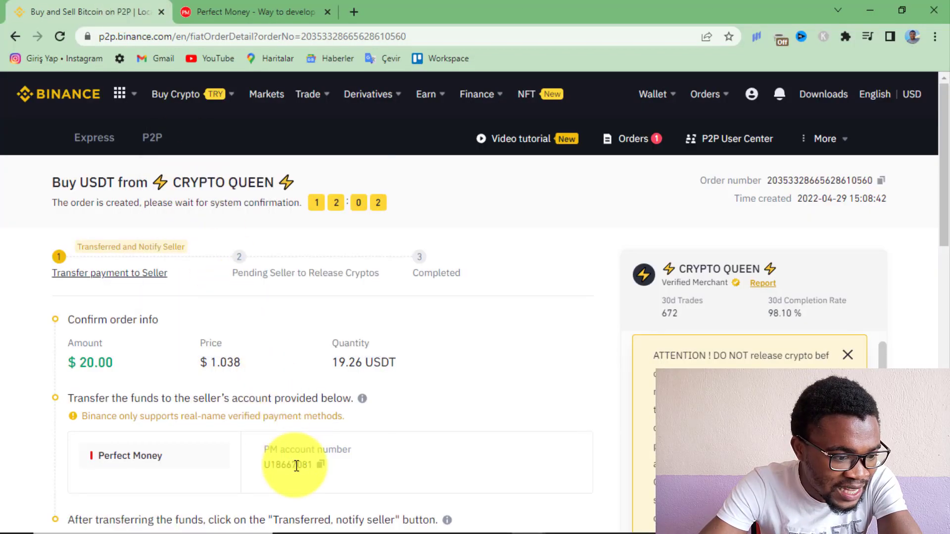
click(280, 8)
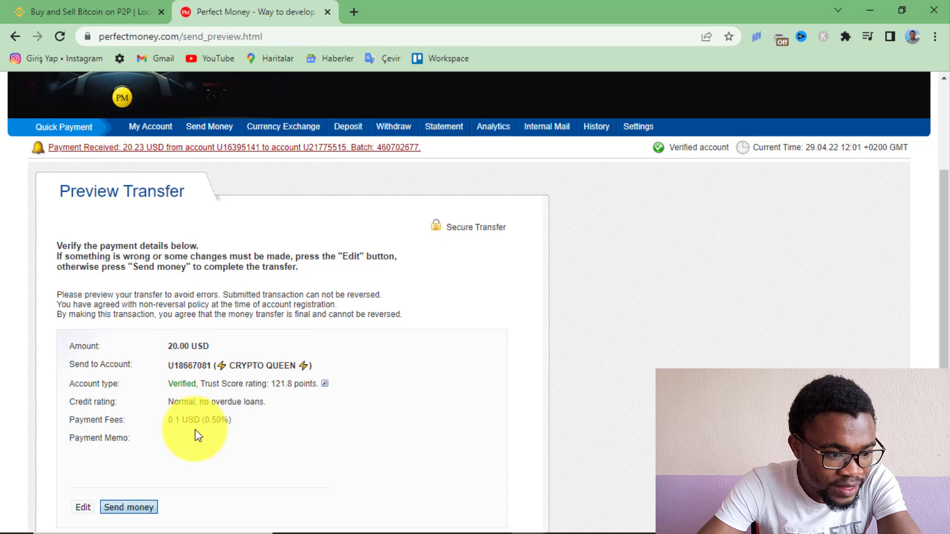
click(124, 514)
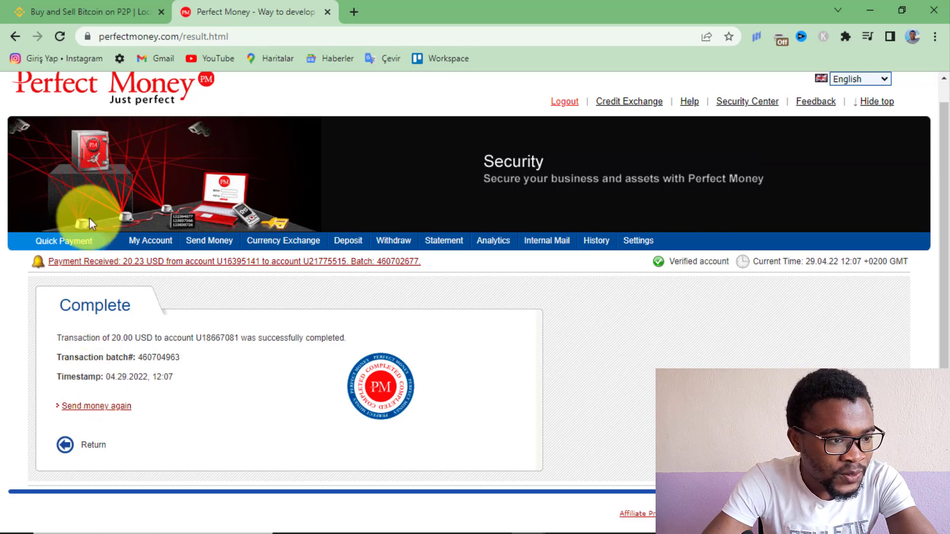
Return to the Binance buy order, notify the seller of the transfer and confirm the payment was made from a real-name verified account.
click(84, 7)
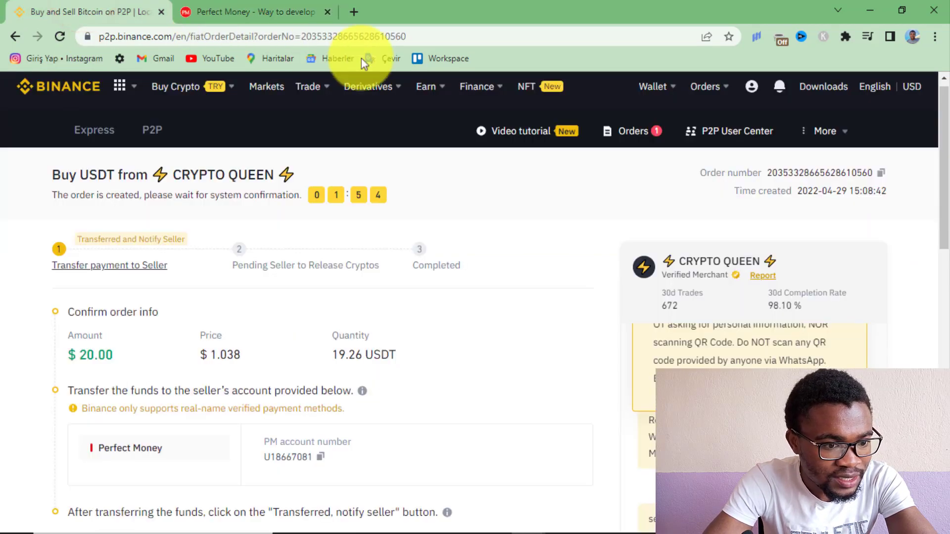
drag(944, 181, 946, 182)
scroll(946, 183, down, 2)
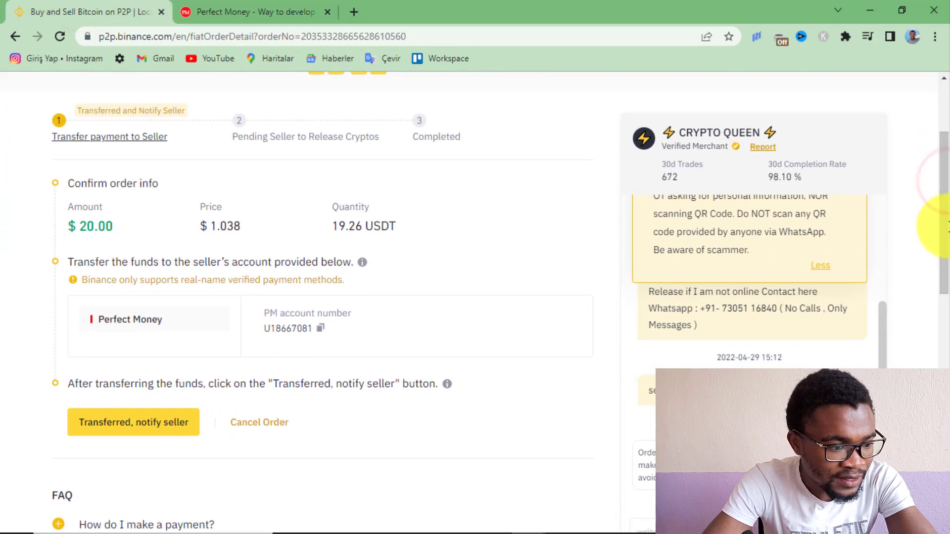
click(130, 428)
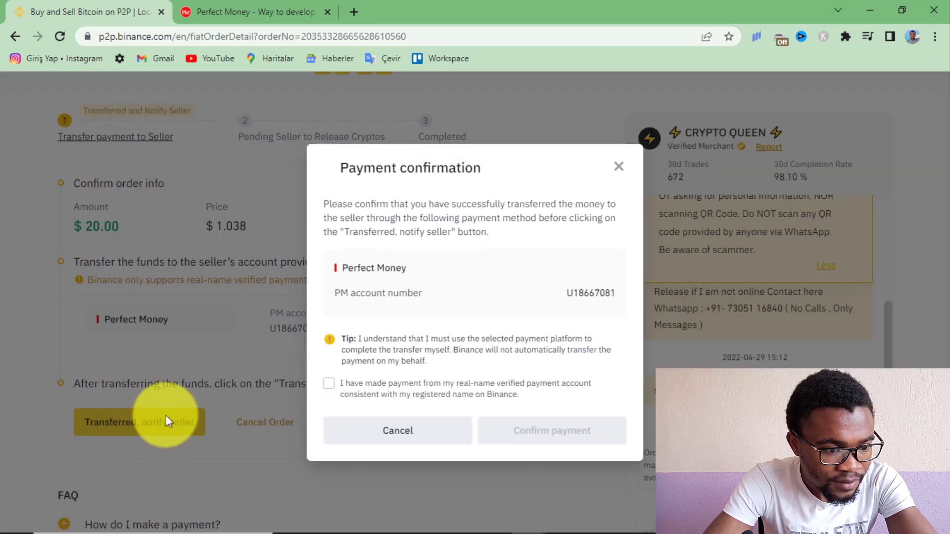
click(332, 383)
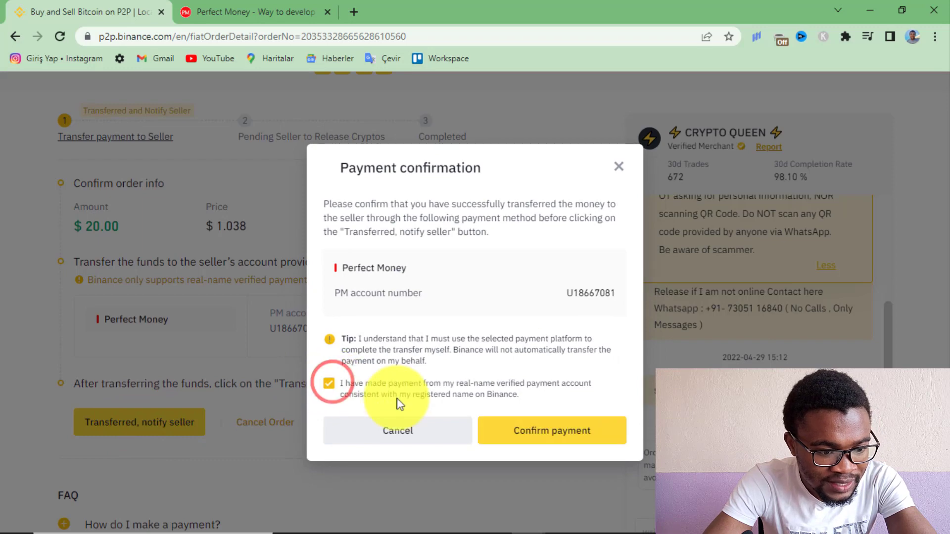
click(553, 442)
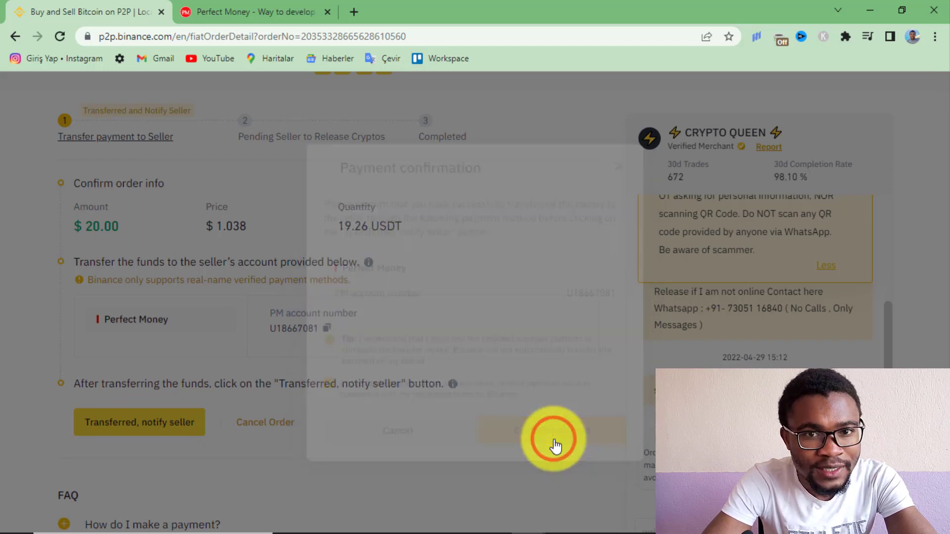